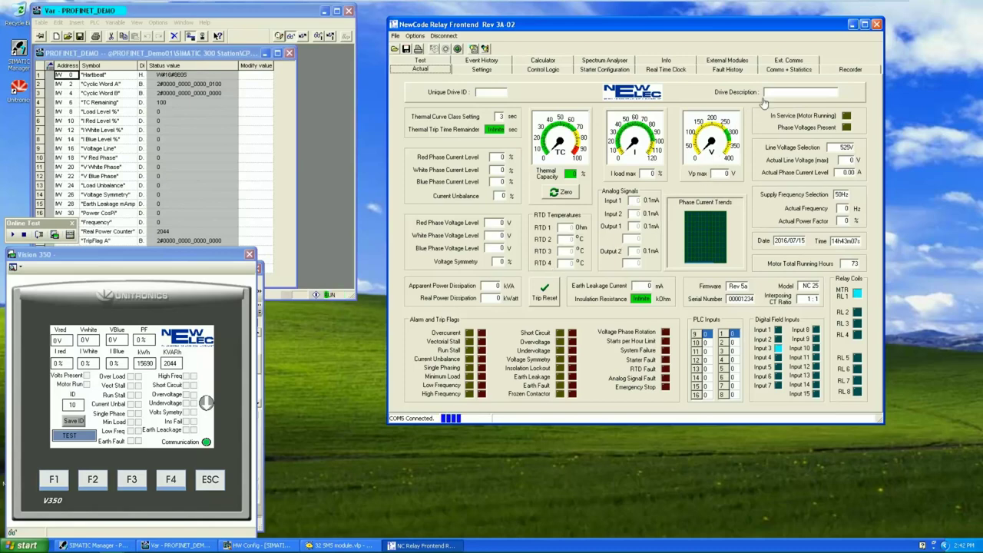
Open Ext. Comms, confirm the PROFINET comms type, and move to Device Number 25.
click(793, 62)
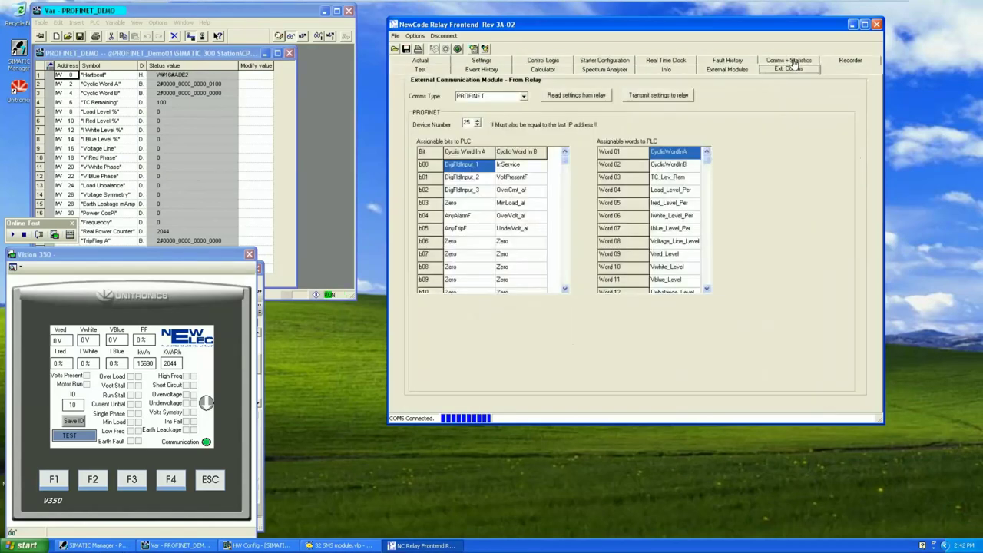
click(507, 95)
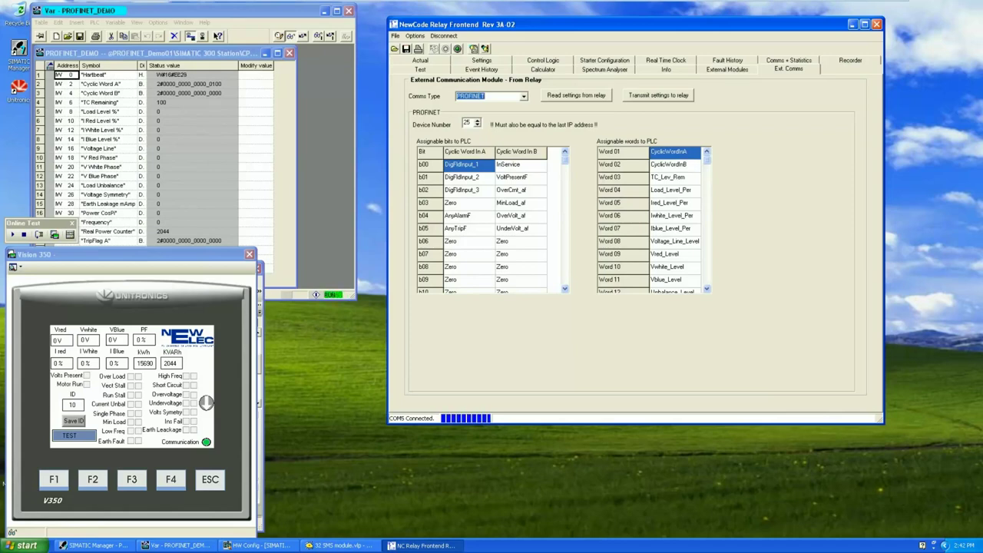
key(Tab)
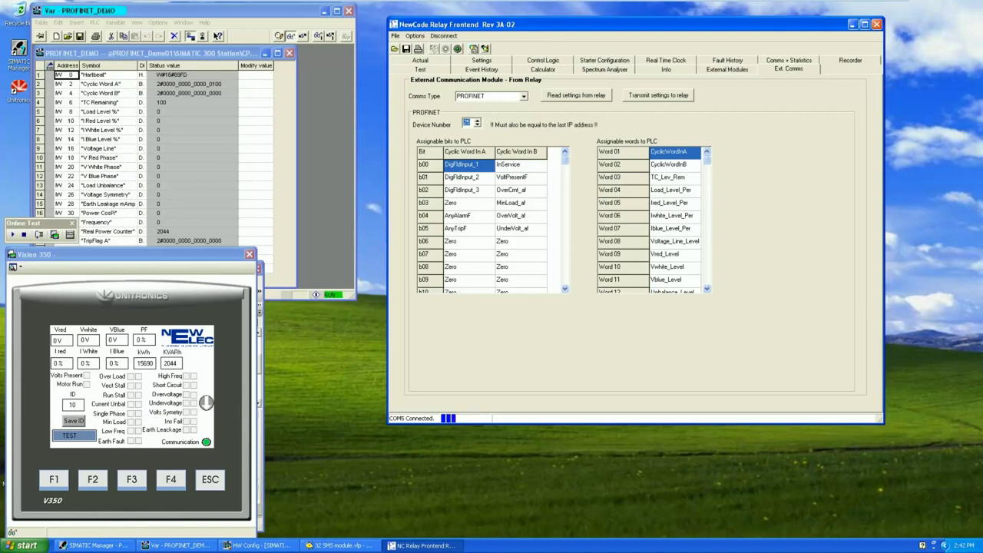
double_click(474, 259)
click(515, 234)
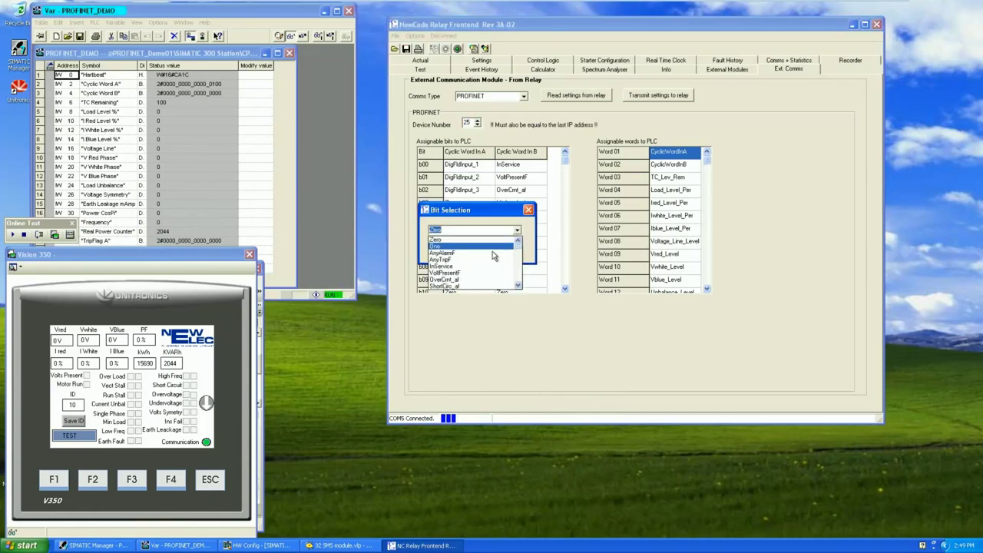
click(484, 243)
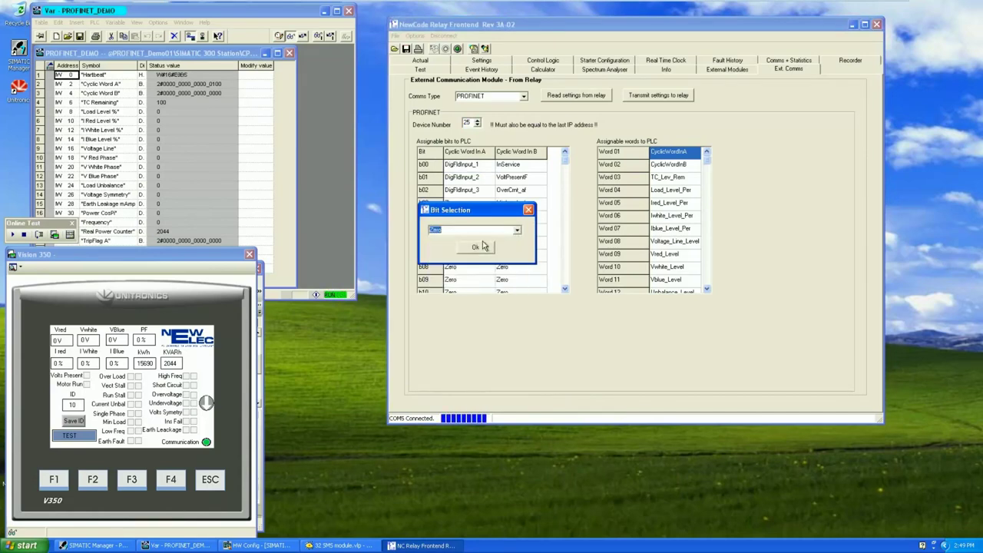
click(483, 250)
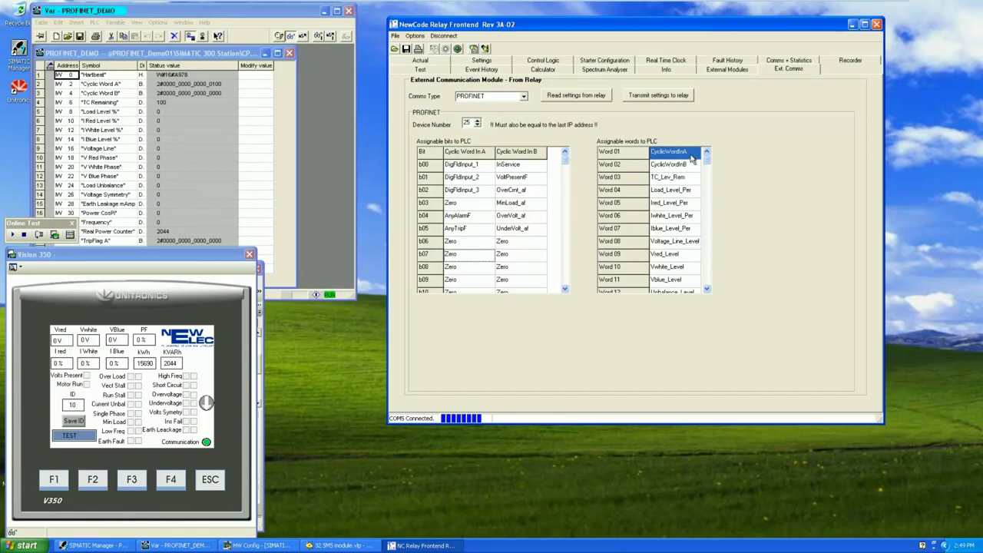
scroll(711, 286, down, 3)
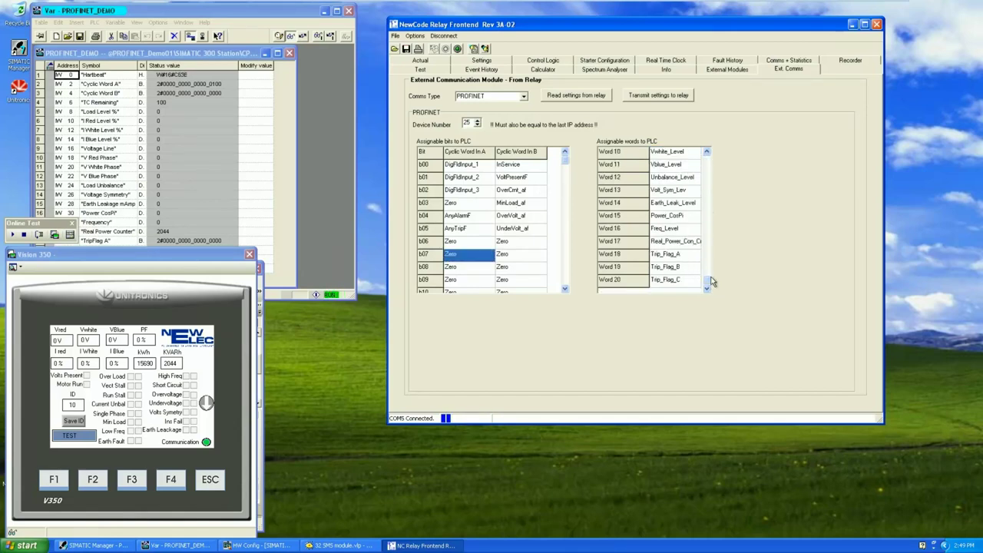
double_click(681, 283)
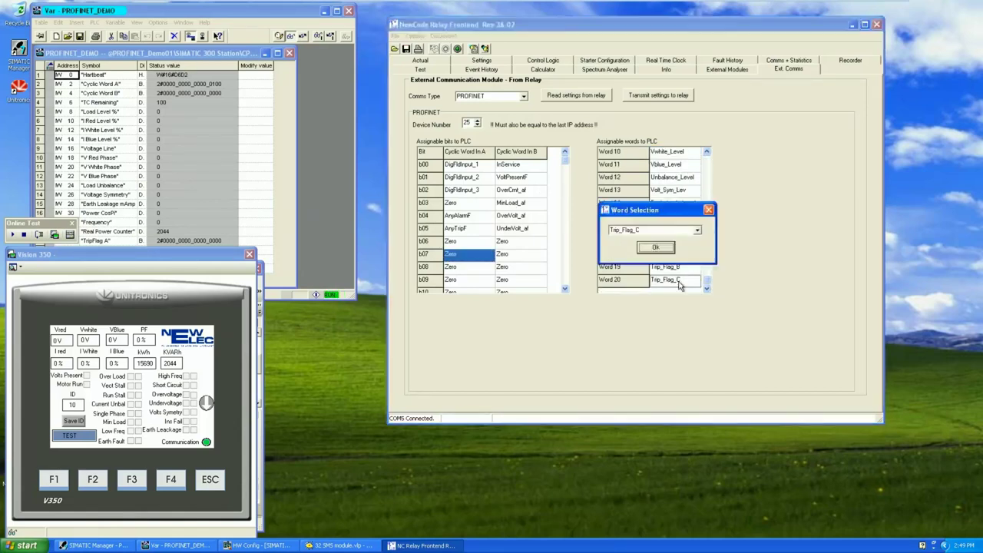
click(697, 230)
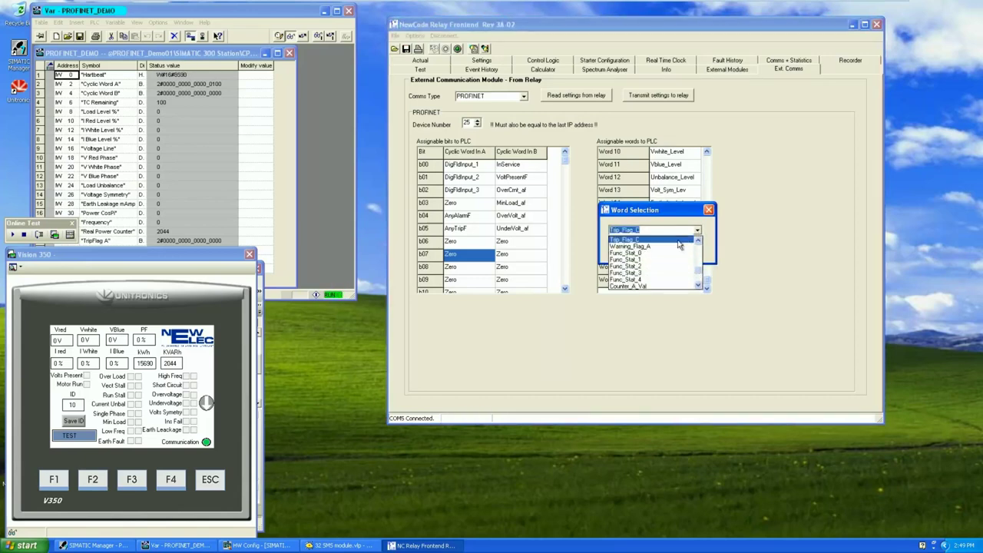
click(666, 240)
click(667, 249)
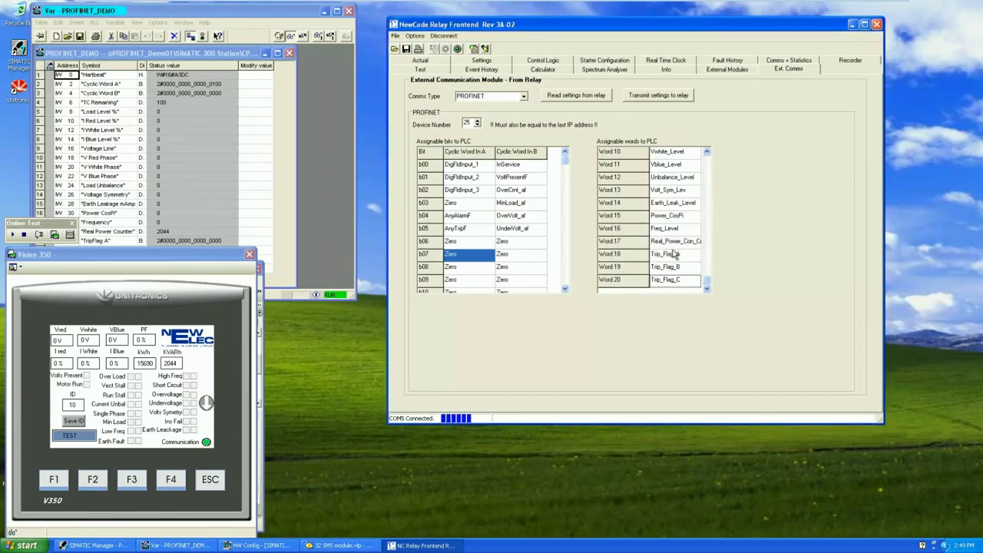
drag(709, 265, 707, 157)
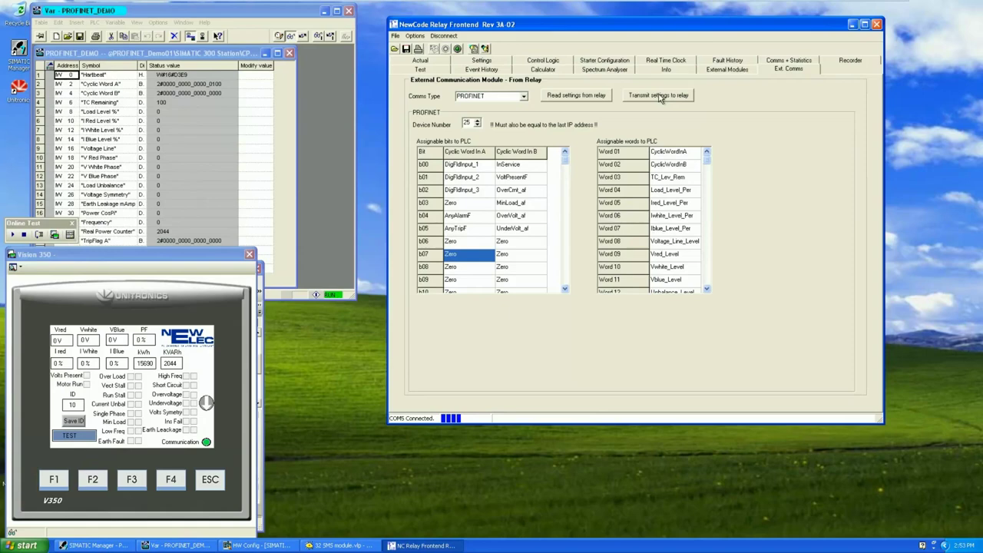
In HW Config, attach NC-MK2-PNIO from the Additional Field Devices catalog to the PROFINET IO line.
click(274, 545)
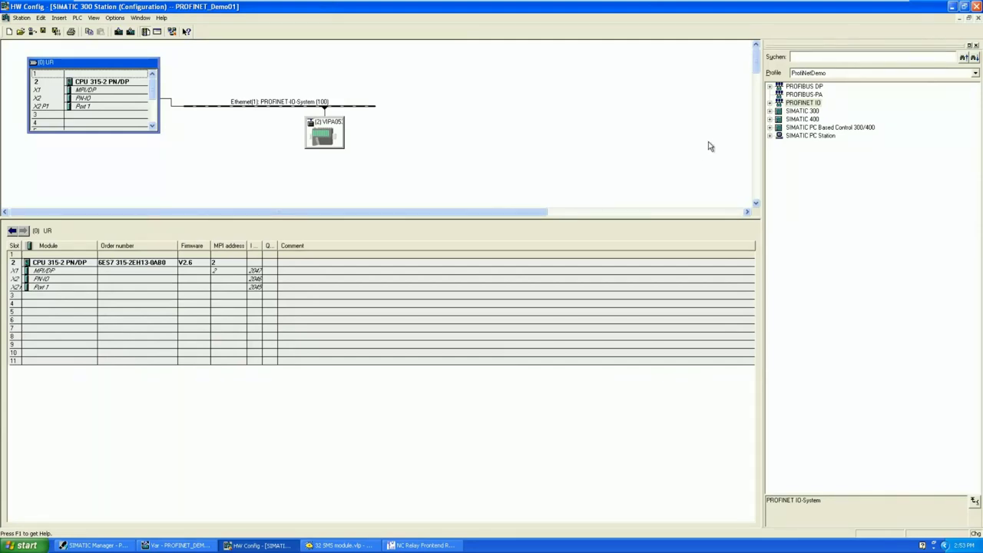
click(770, 103)
click(780, 111)
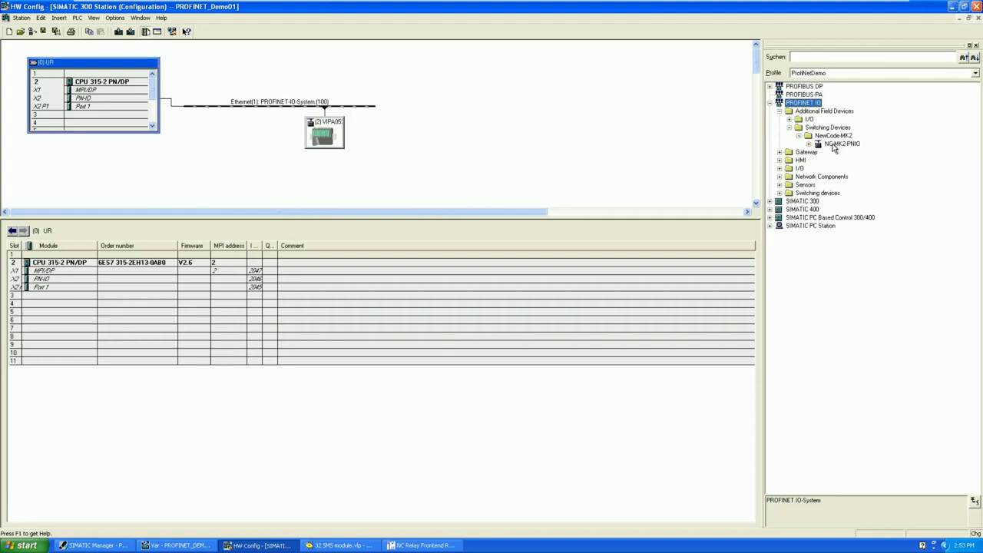
click(833, 145)
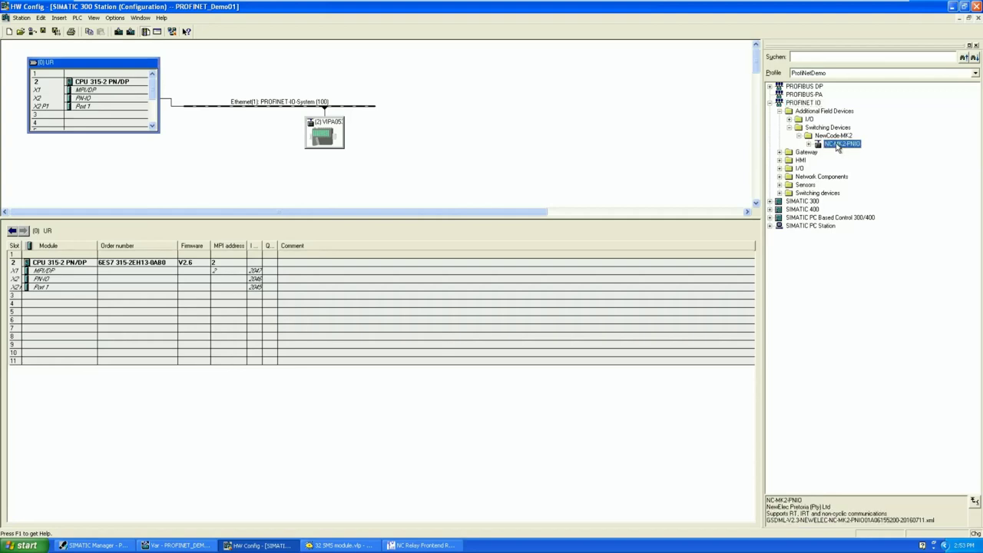
drag(829, 148, 235, 111)
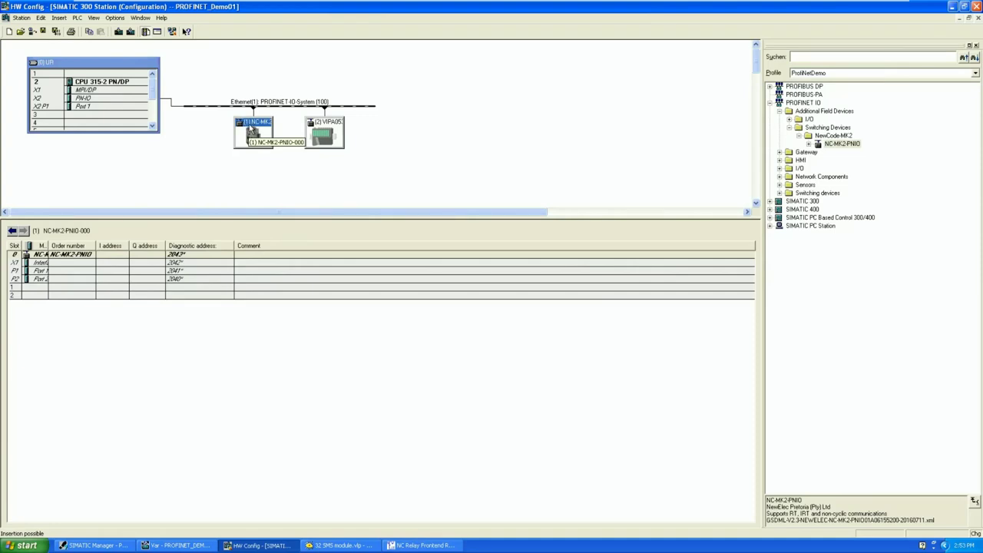
In the device's Object Properties, set Device name NC-MK2-PNIO-025 and Device number 25.
right_click(251, 125)
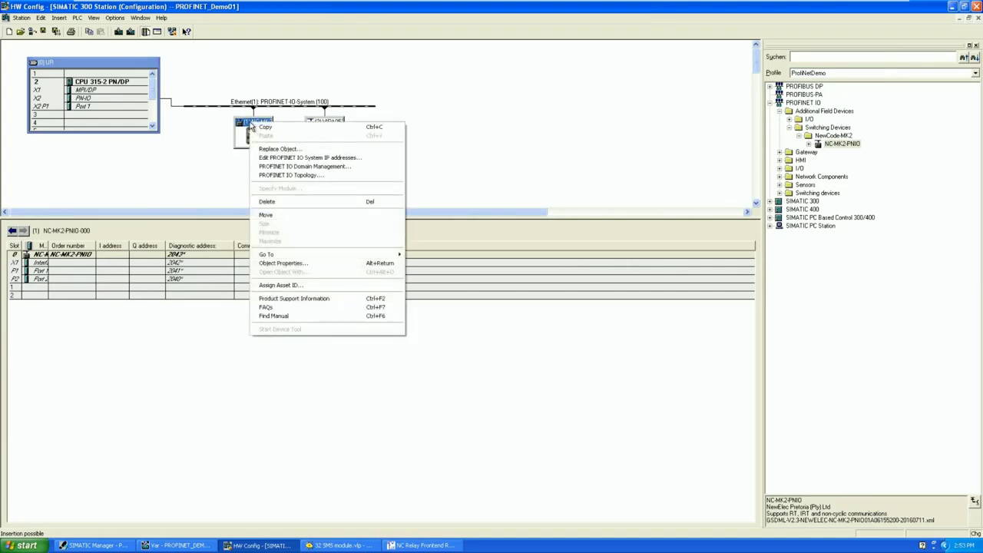
click(291, 263)
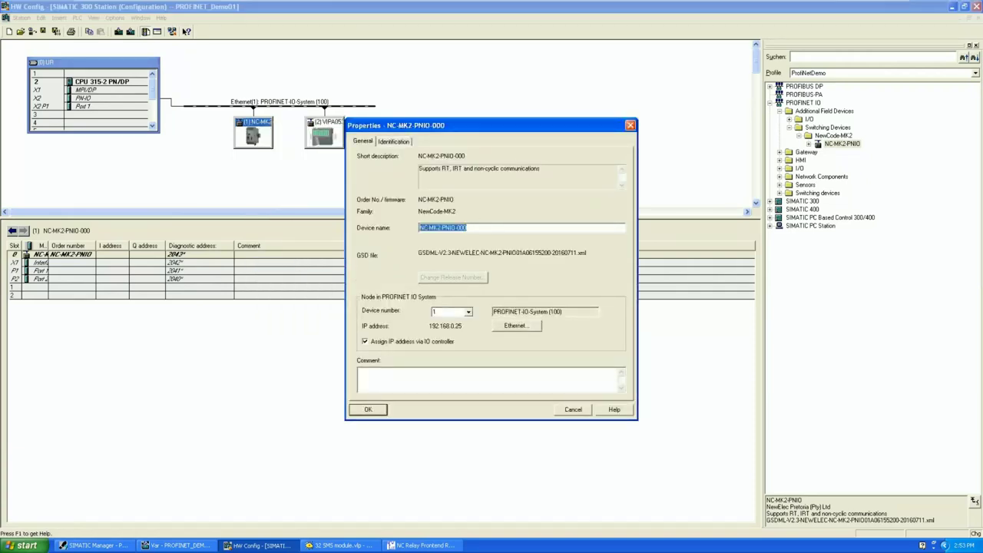
drag(467, 228, 459, 228)
text(025)
key(Tab)
text(25)
click(374, 410)
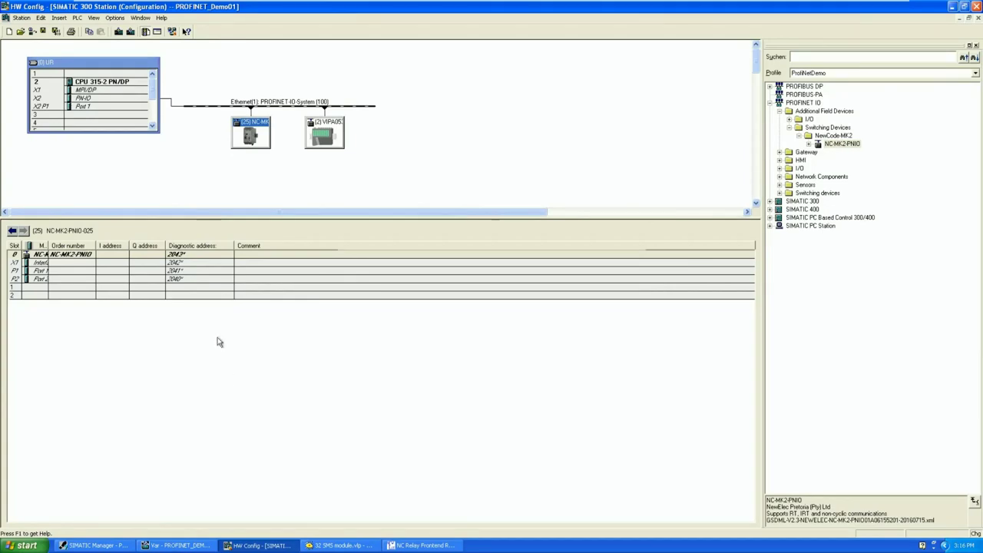
Open the slot 0 module's properties and expand its device-specific parameters.
click(133, 256)
right_click(133, 259)
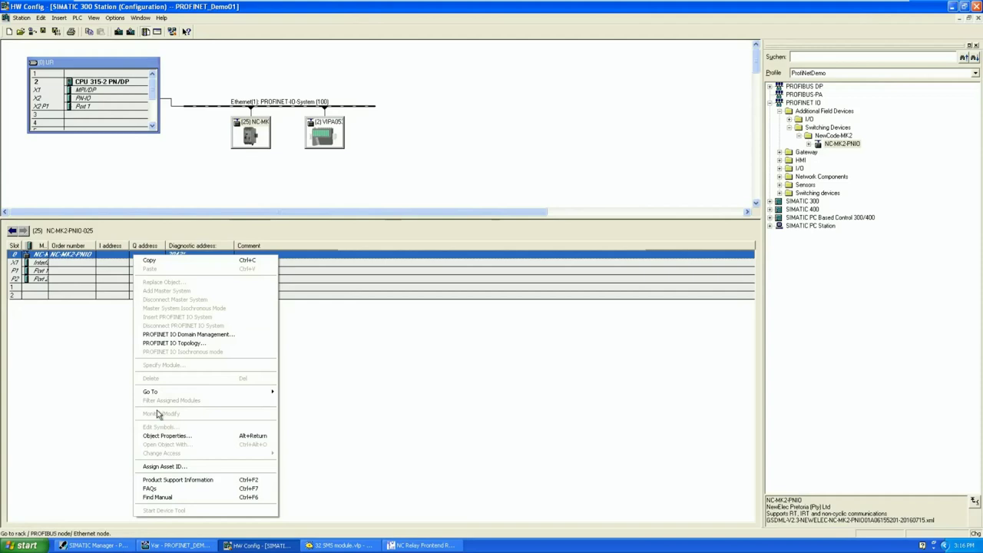
click(167, 436)
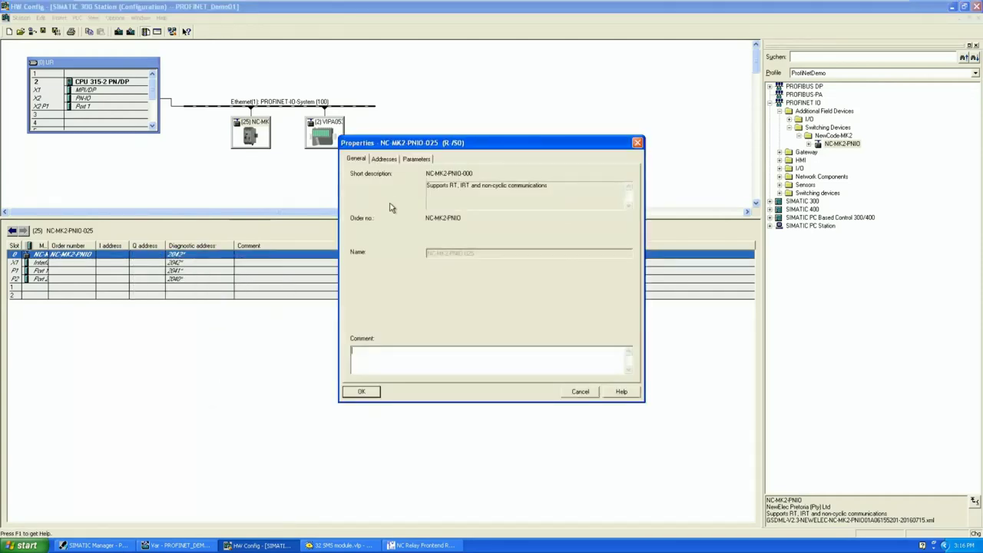
click(415, 160)
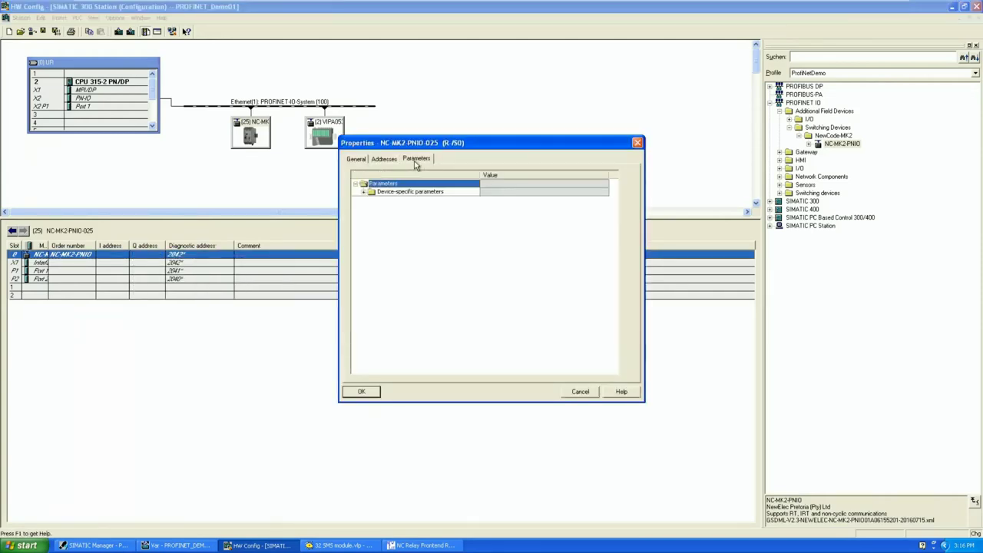
click(363, 193)
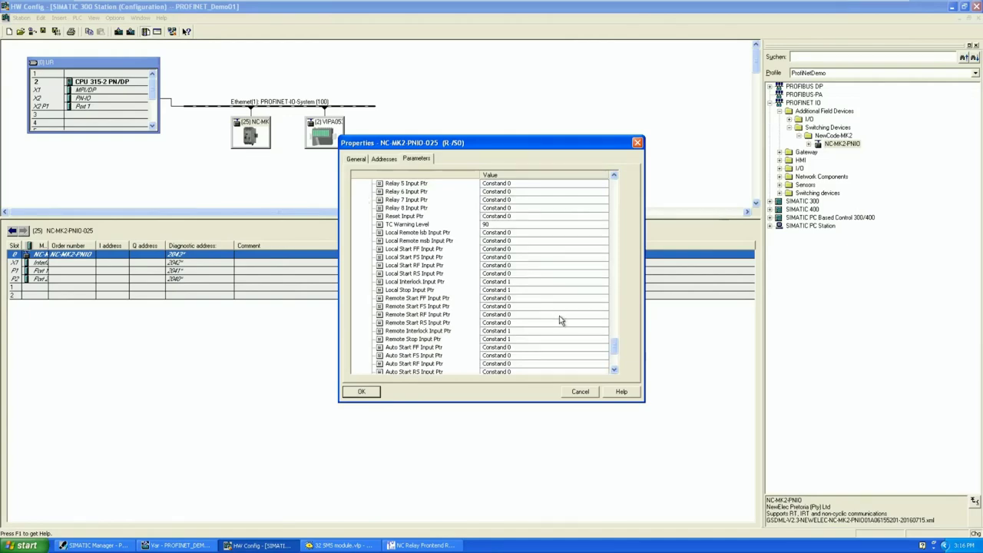
Review the ComB protection, function, starter and Fail Safe settings, then accept them.
drag(614, 351, 612, 190)
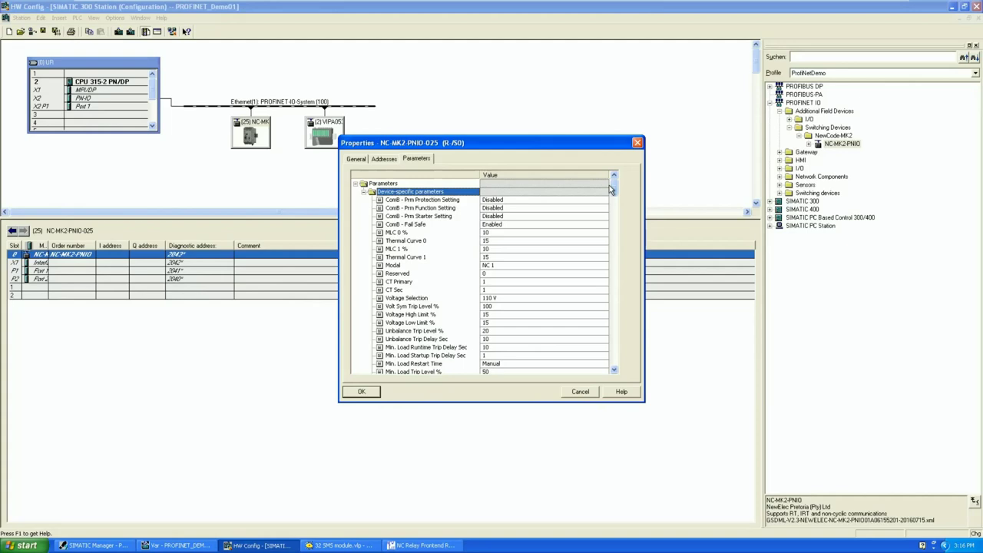
click(443, 201)
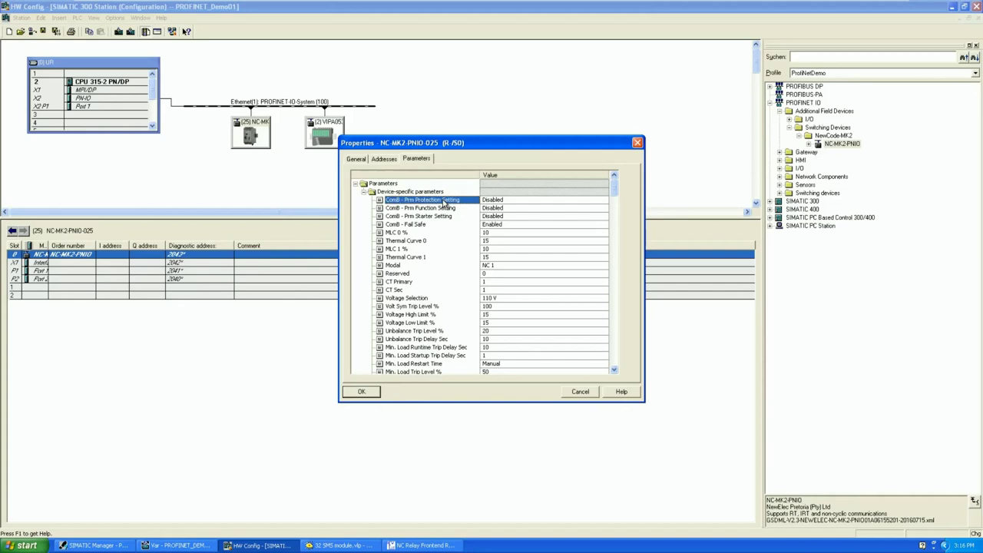
click(441, 209)
click(440, 217)
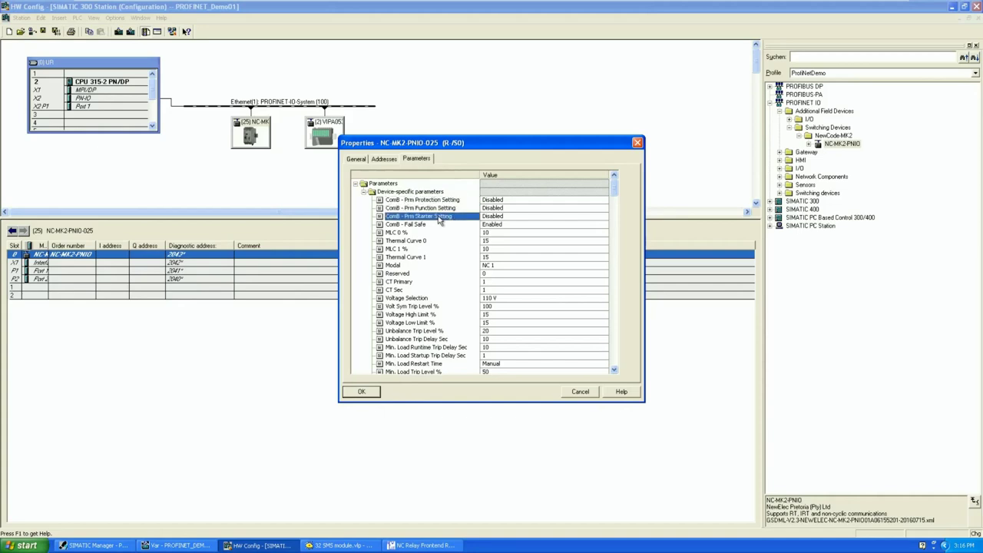
click(527, 203)
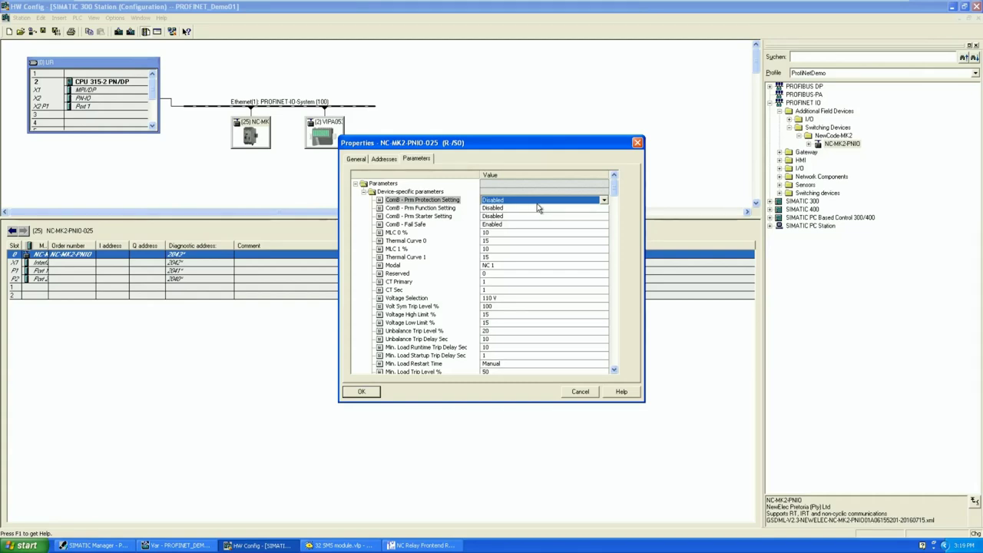
click(522, 227)
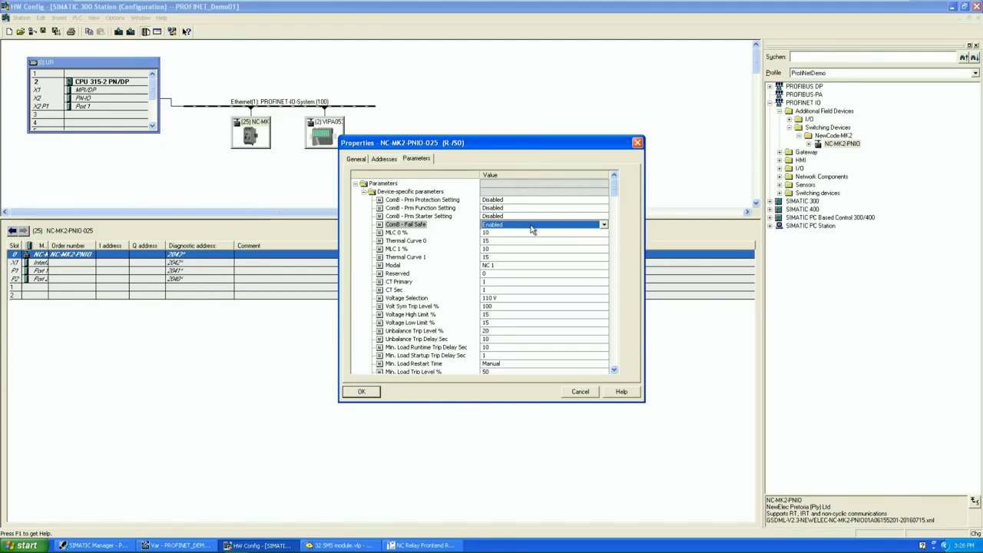
click(362, 392)
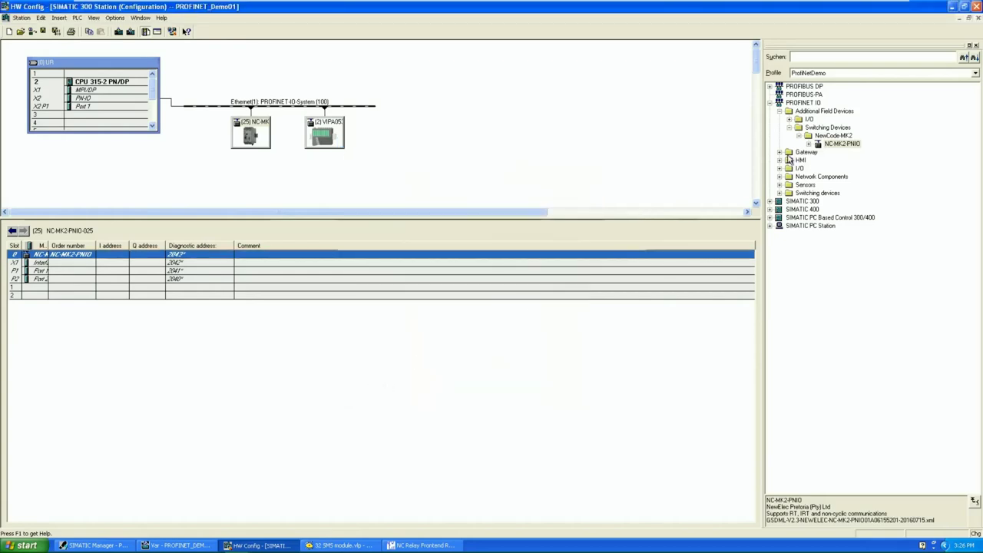
Put a 2 x Byte Out module in slot 1 with output start address 0 (0...1).
double_click(816, 144)
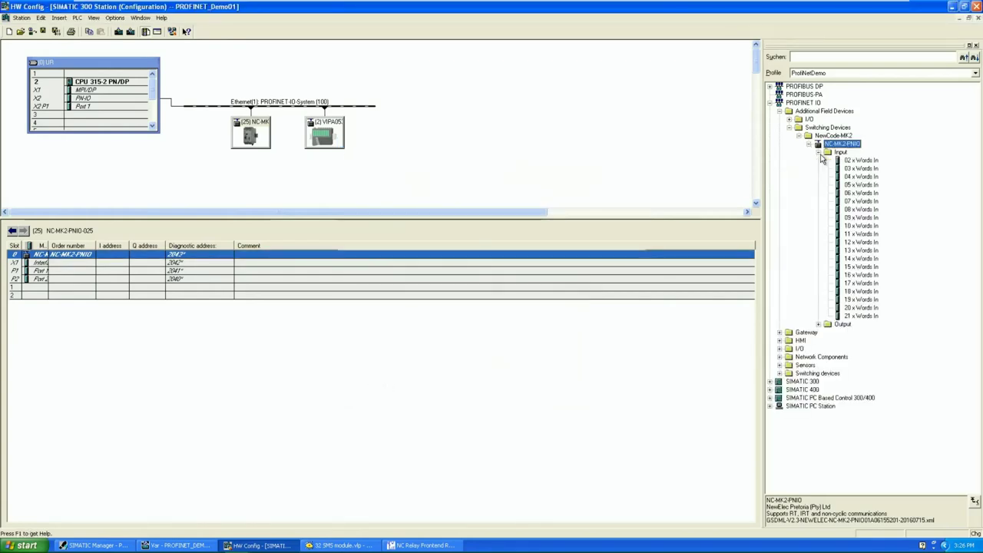
click(819, 324)
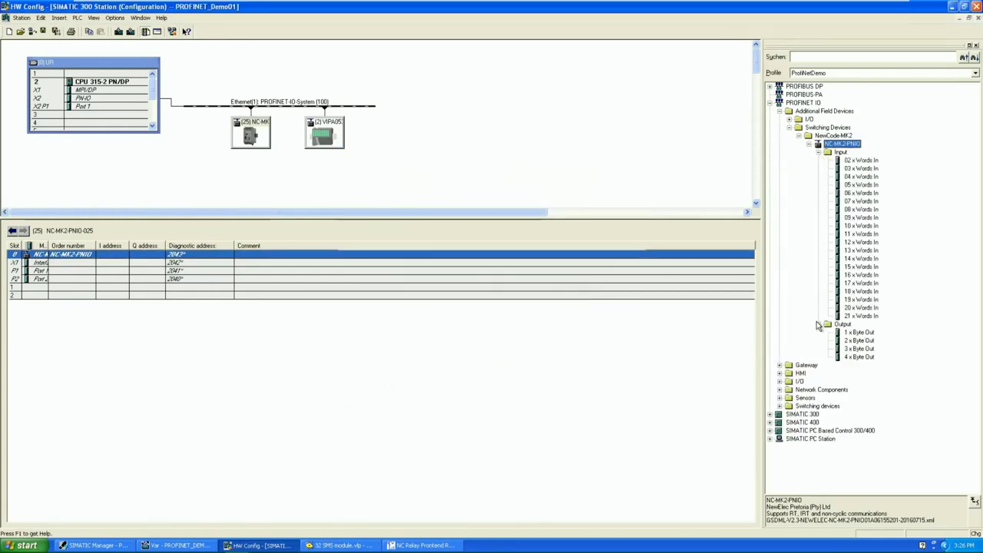
click(869, 343)
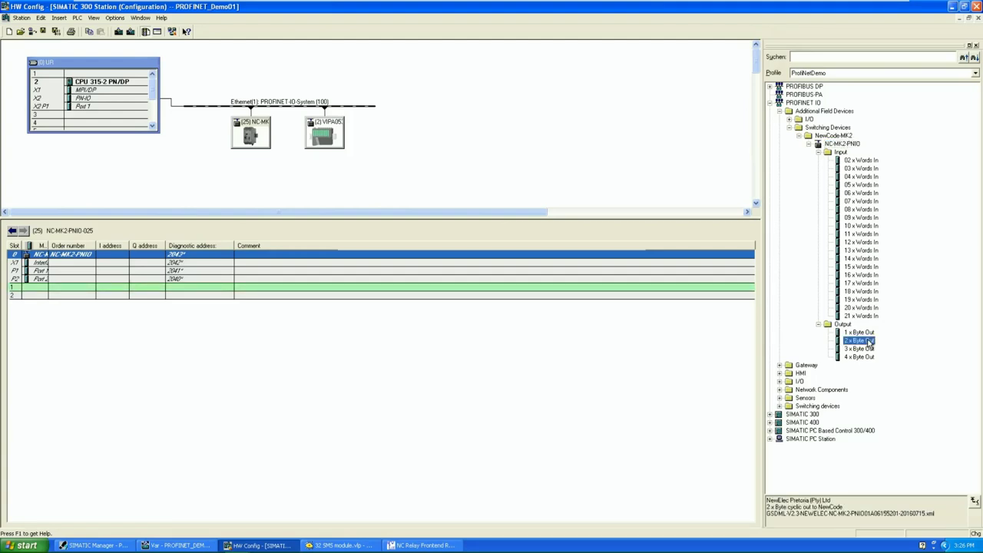
drag(869, 342, 174, 291)
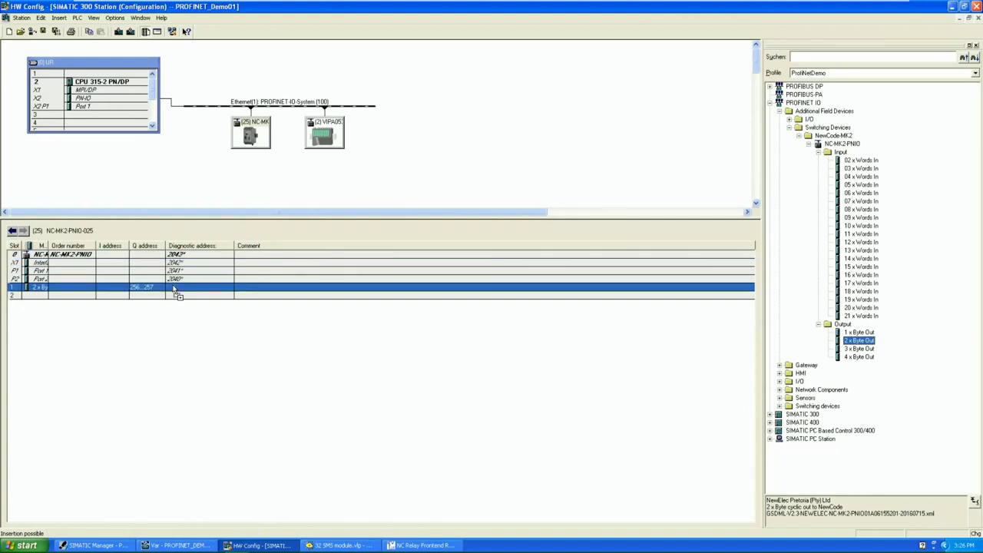
double_click(174, 291)
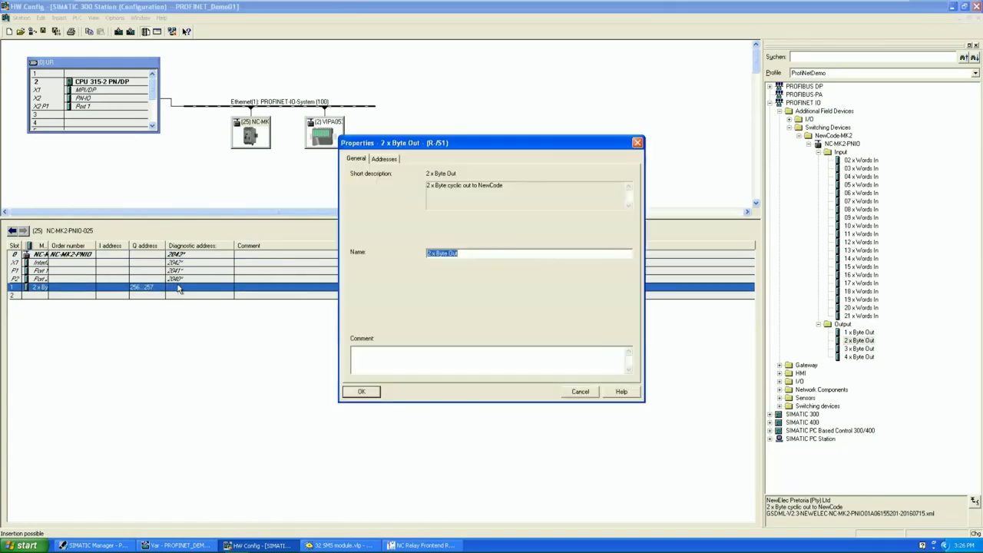
click(386, 160)
text(0)
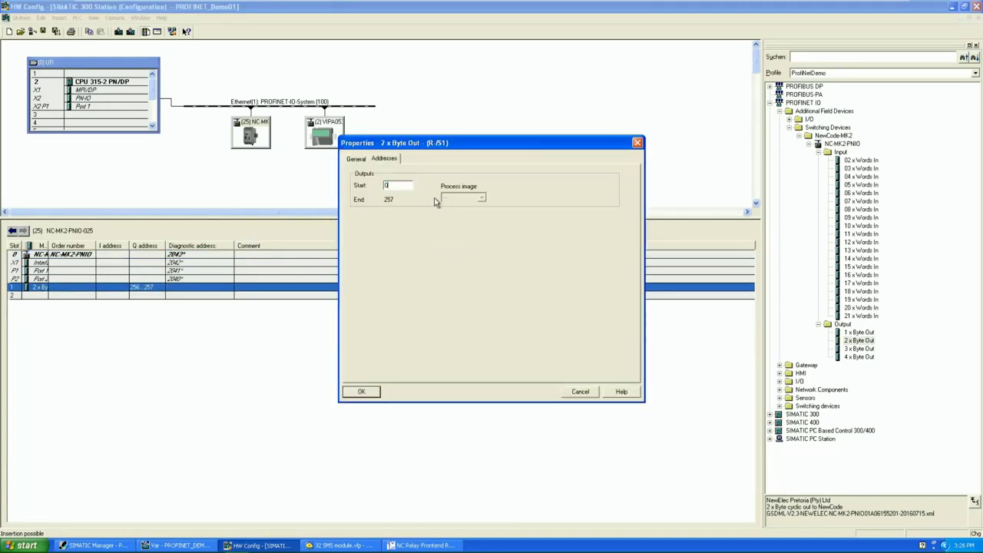
click(360, 391)
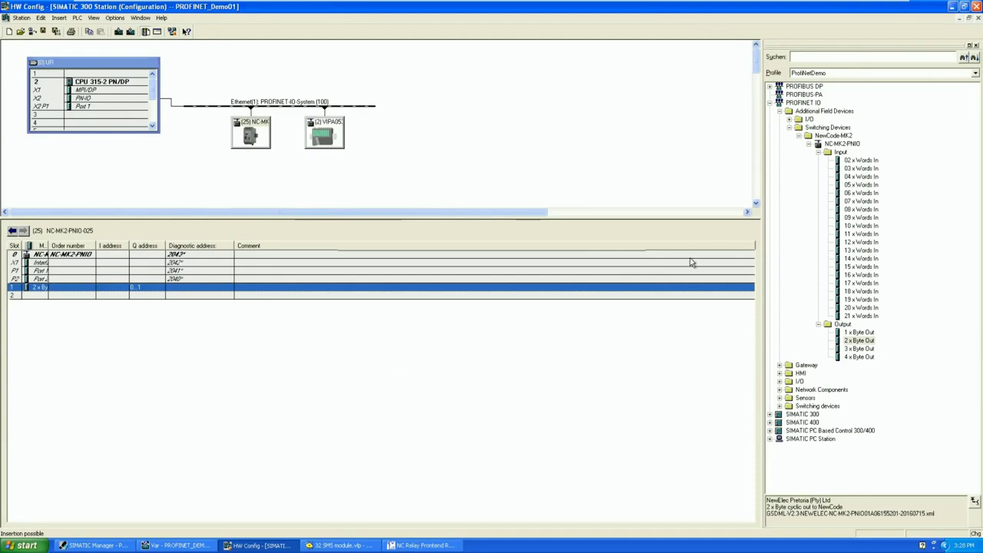
Put a 21 x Words In module in slot 2 with input start address 0 (0...41).
click(862, 316)
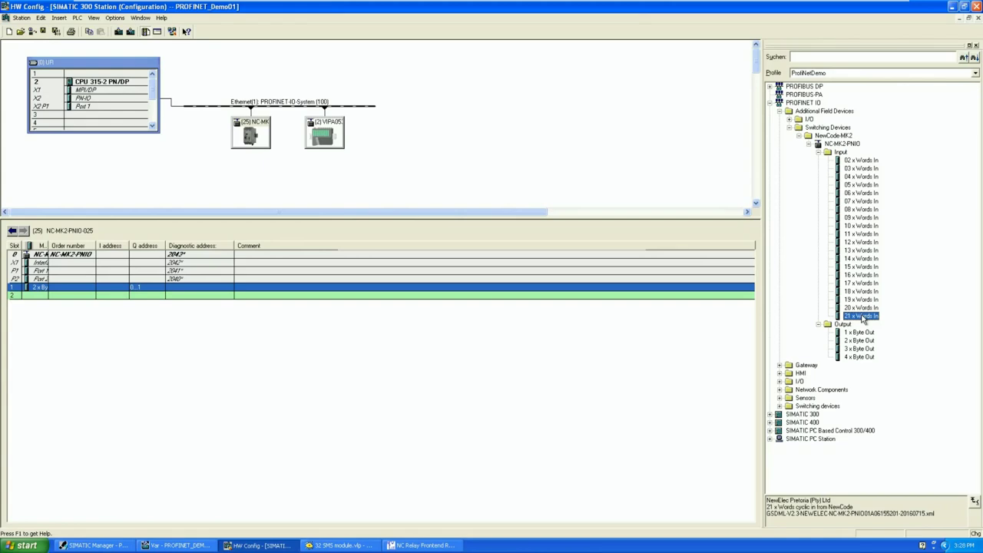
drag(862, 317, 91, 300)
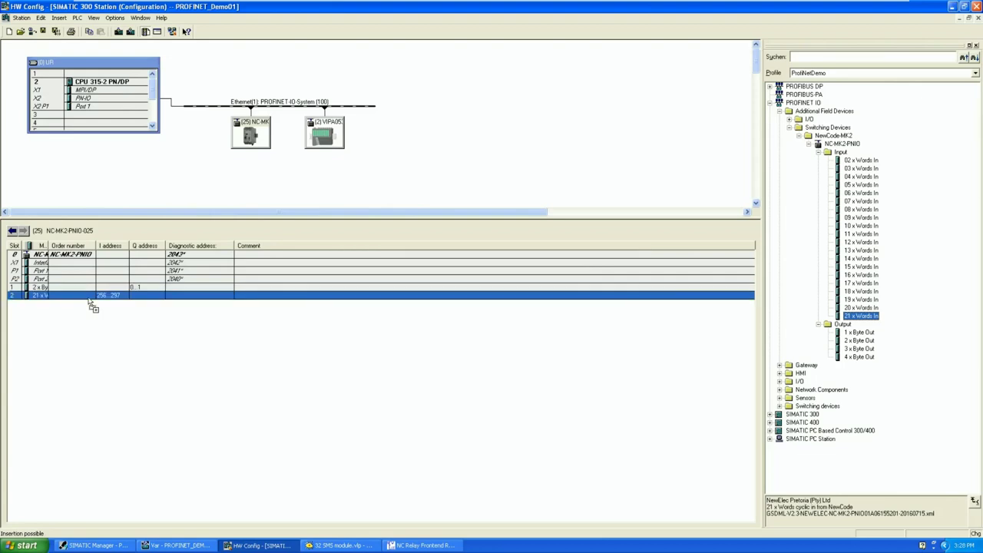
double_click(91, 300)
click(384, 158)
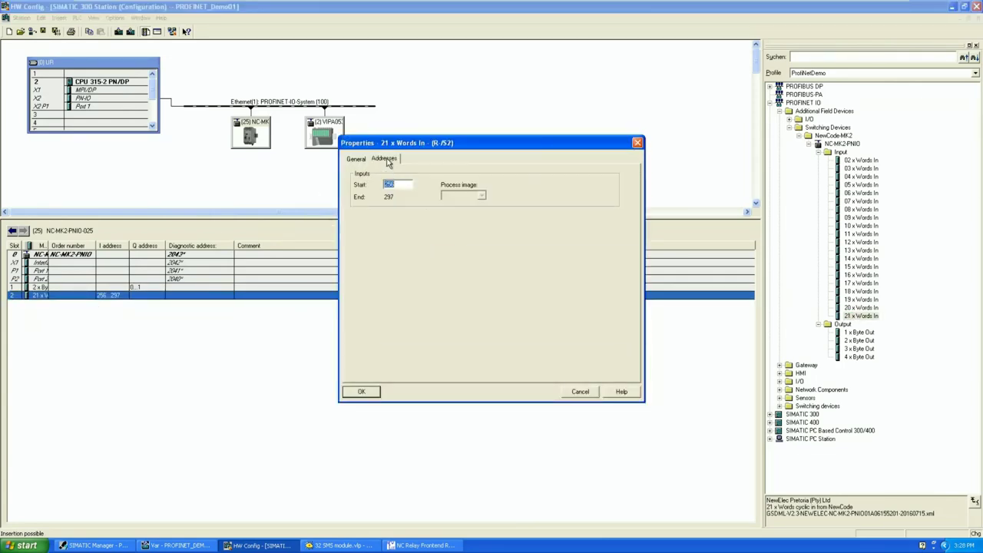
text(0)
click(353, 392)
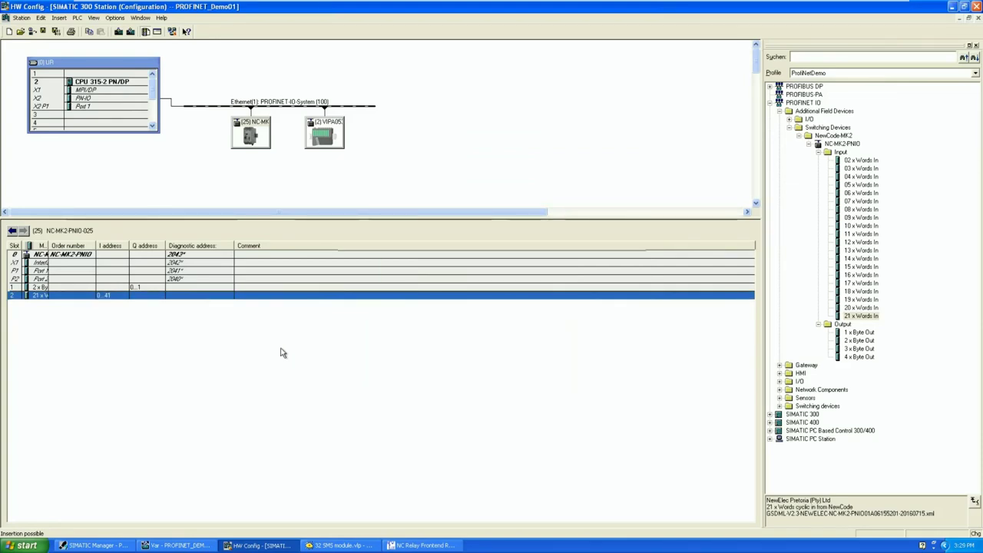
Save and compile, then download to target CPU 315-2 PN/DP, confirming its node address.
click(56, 32)
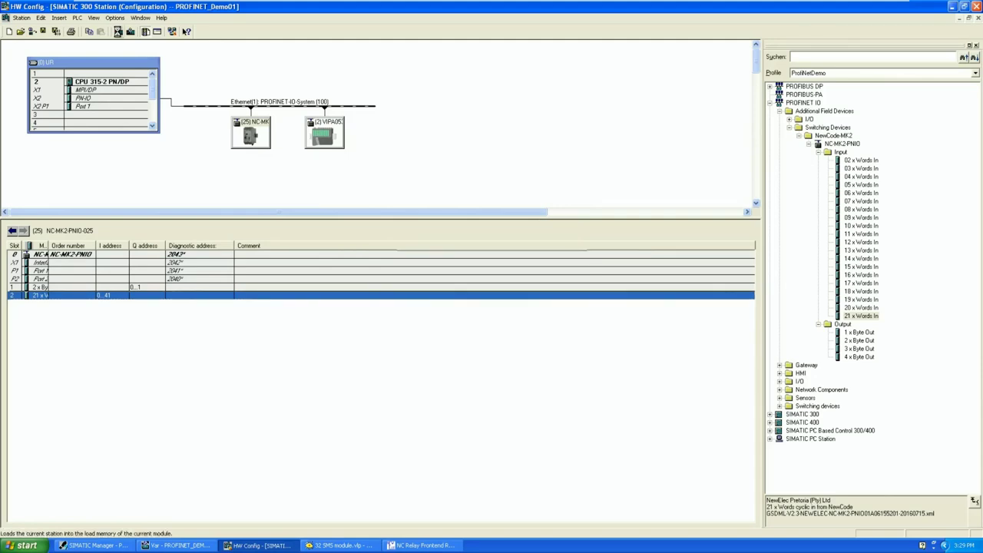
click(119, 33)
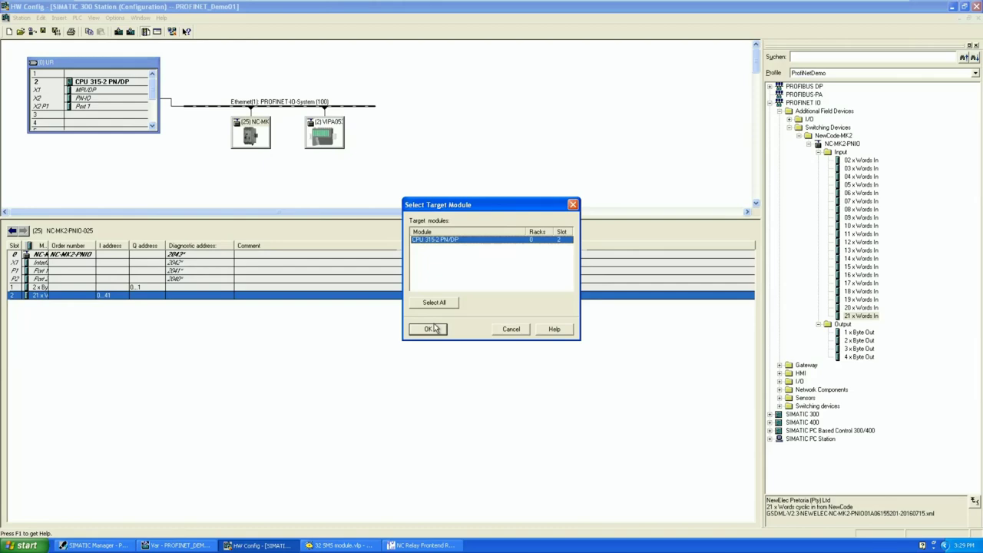
click(432, 329)
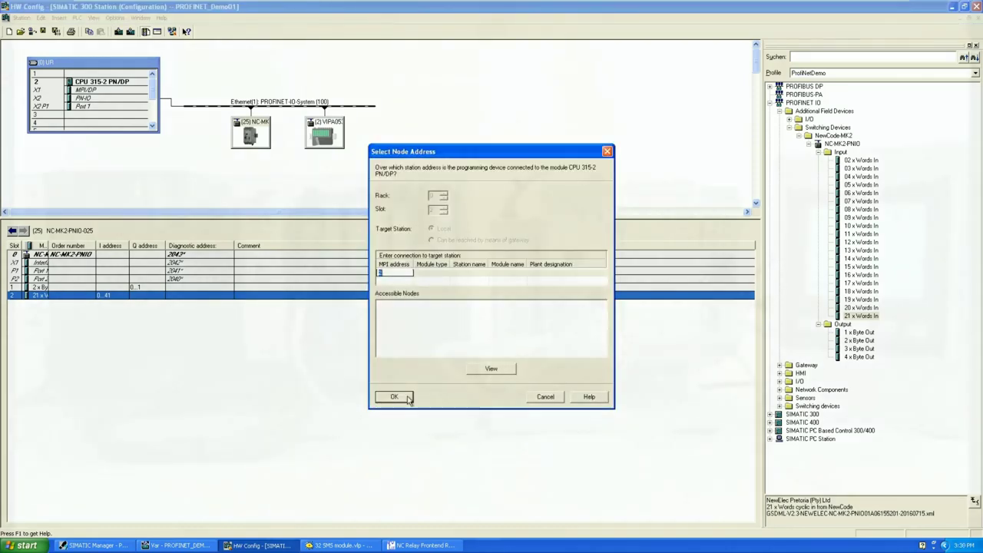
click(395, 396)
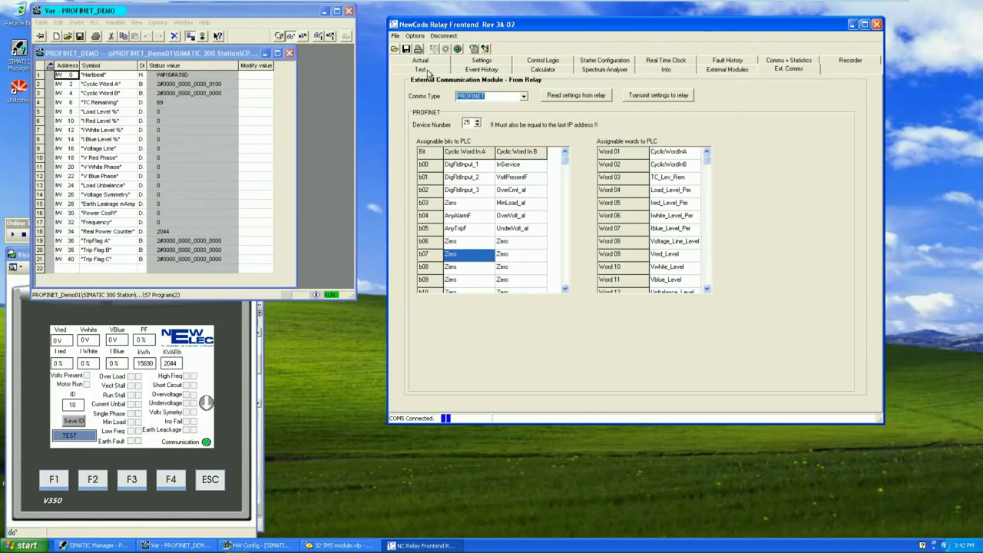
Switch the relay frontend to the Test tab showing the injection sliders at 0.
click(429, 70)
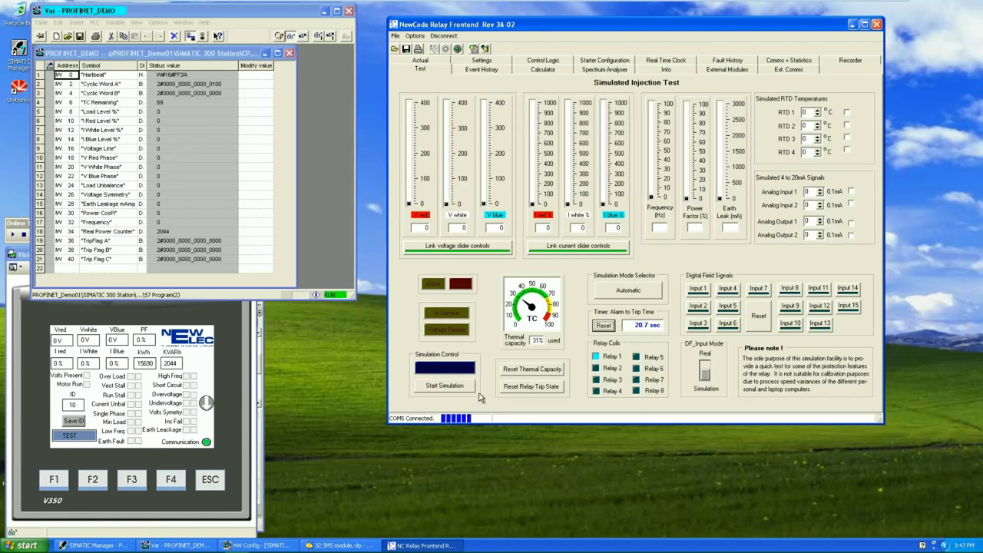
Start the simulation, settle phase currents at 70 % and raise phase voltages to 297 V.
click(446, 386)
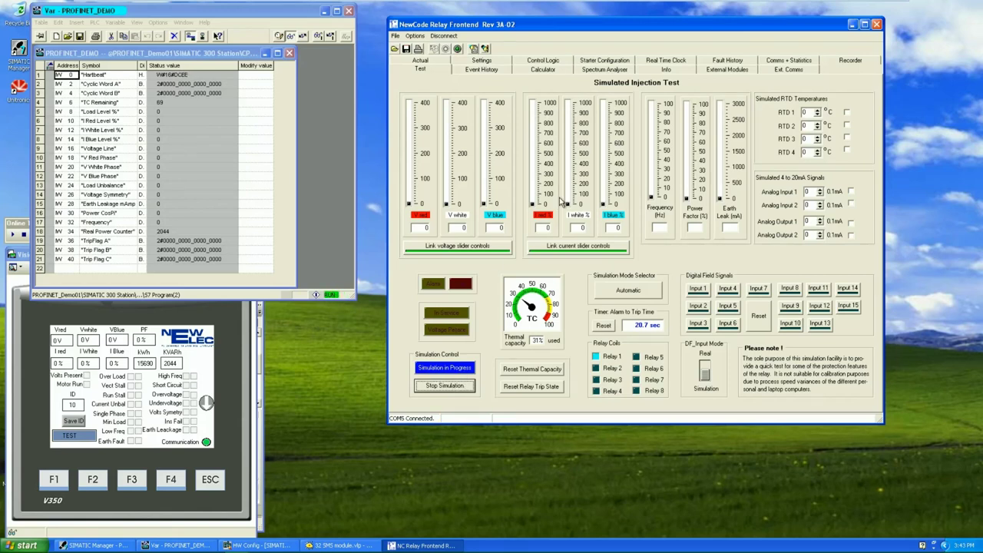
drag(568, 203, 571, 198)
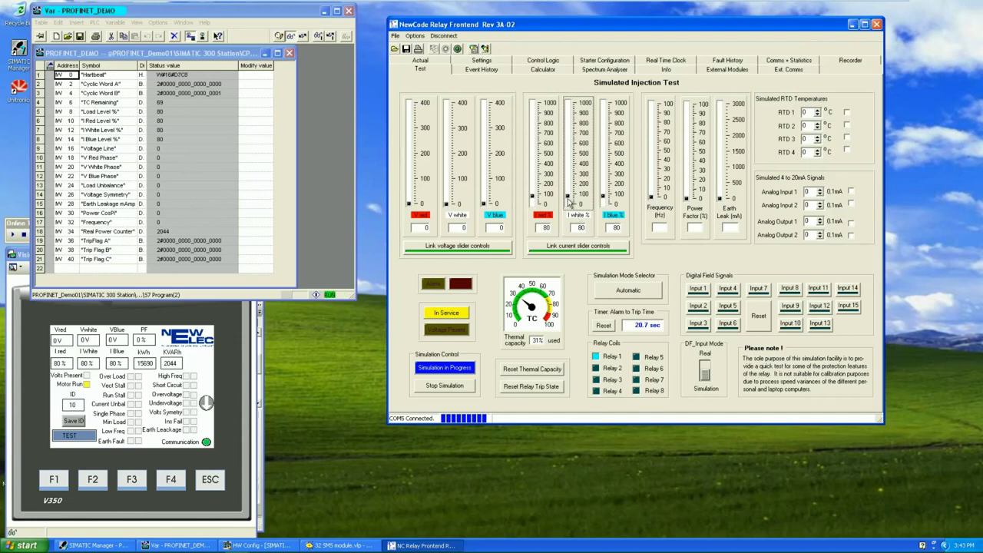
drag(569, 199, 567, 193)
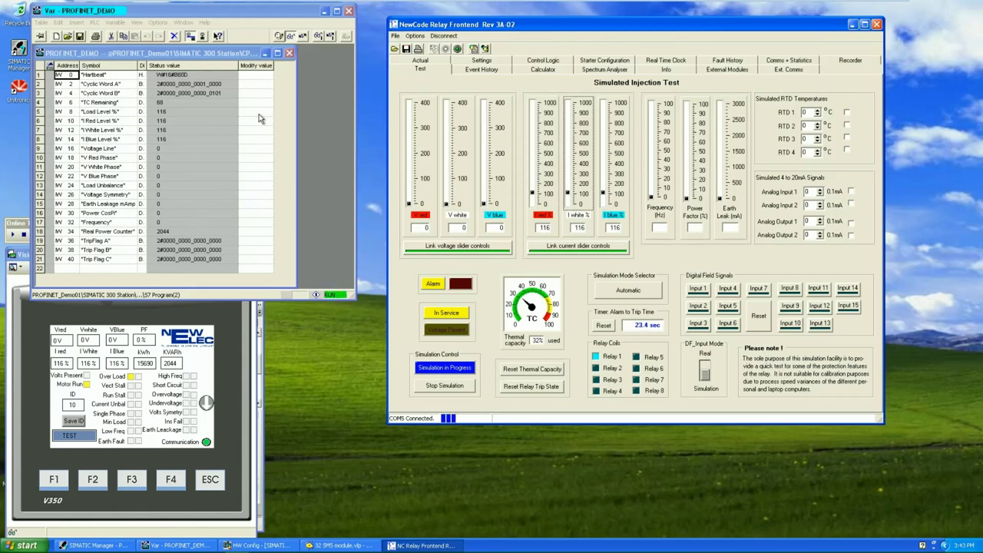
drag(571, 196, 571, 200)
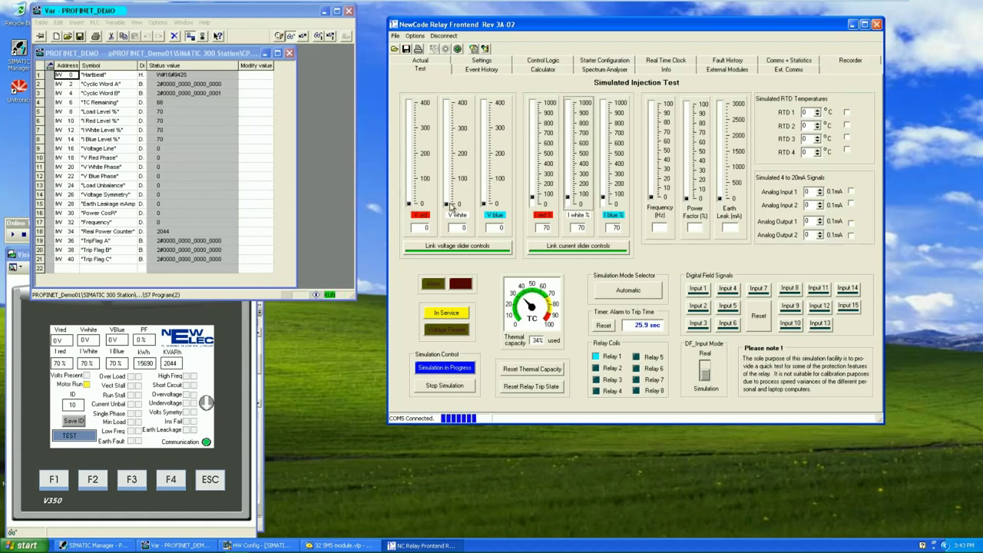
drag(448, 204, 449, 131)
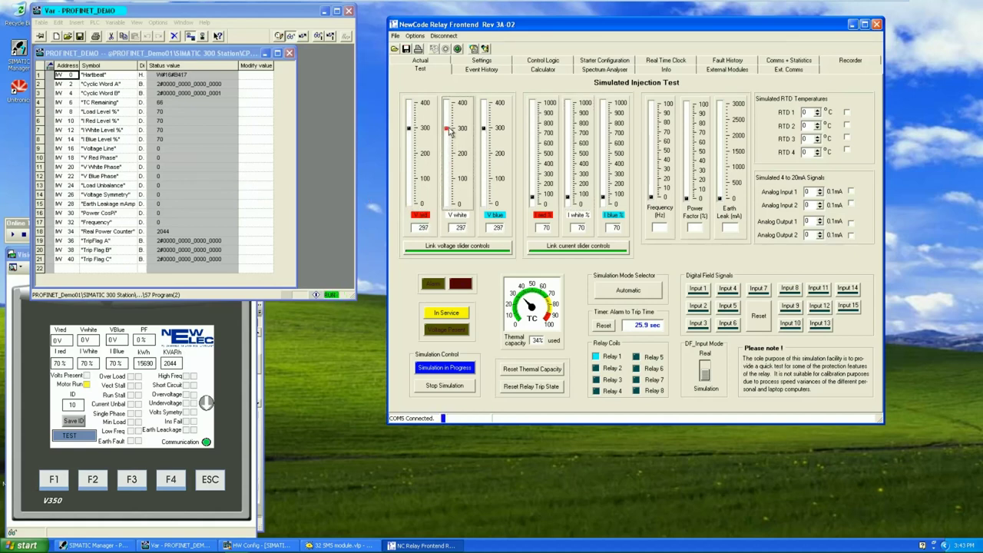